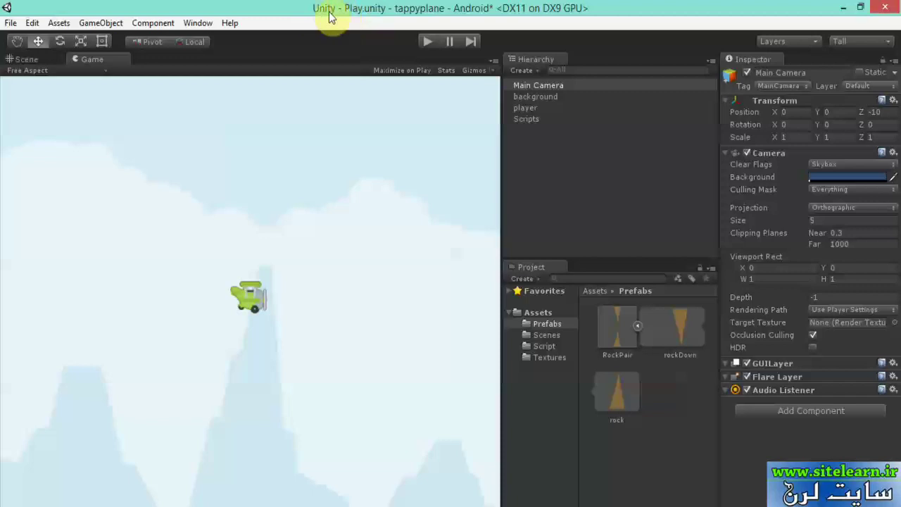
Playtest Tappy Plane, flapping the plane through the rock gaps until it crashes and restarts
click(424, 41)
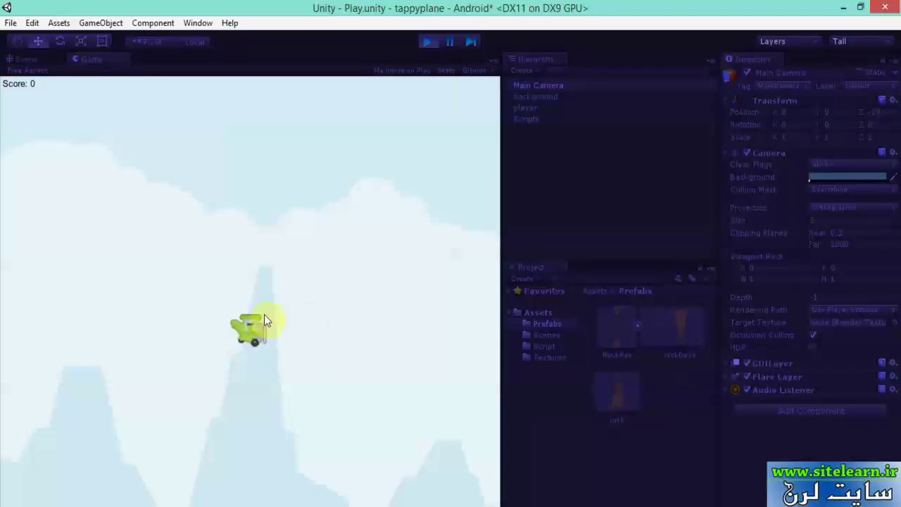
click(255, 492)
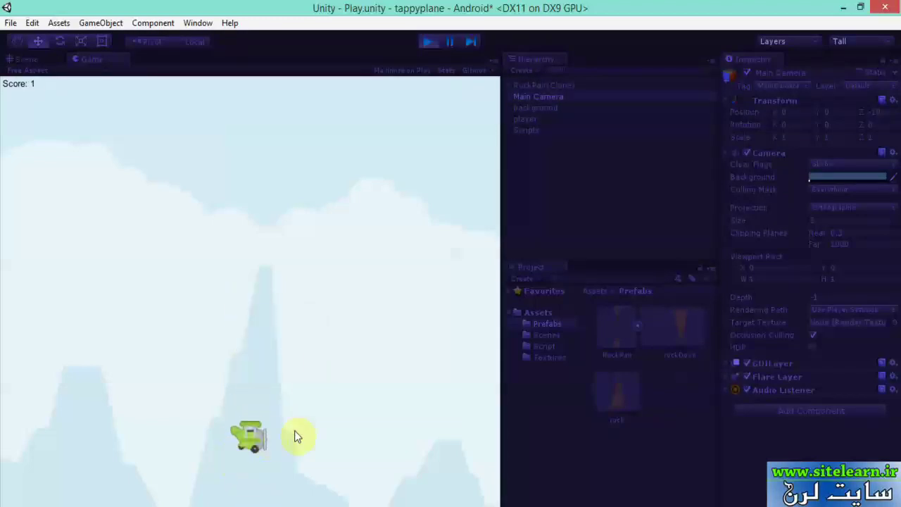
click(241, 454)
click(268, 434)
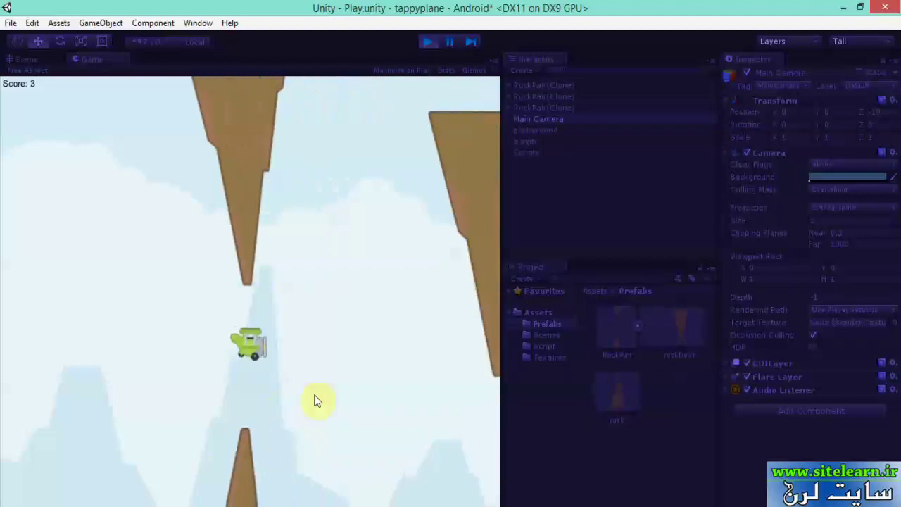
click(439, 428)
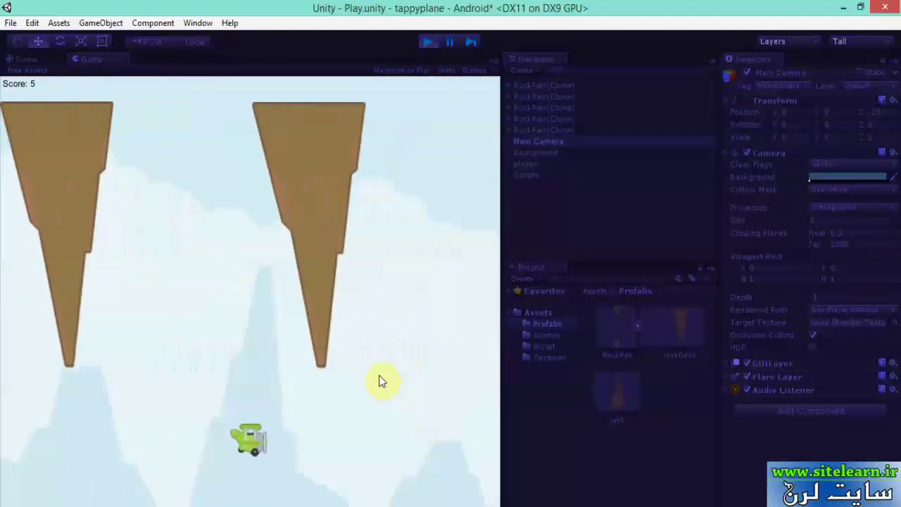
click(354, 371)
click(354, 364)
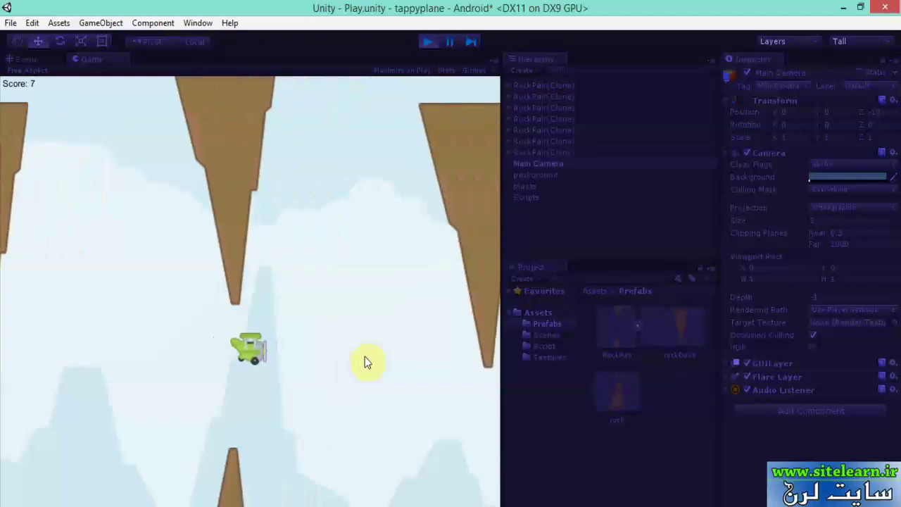
click(421, 408)
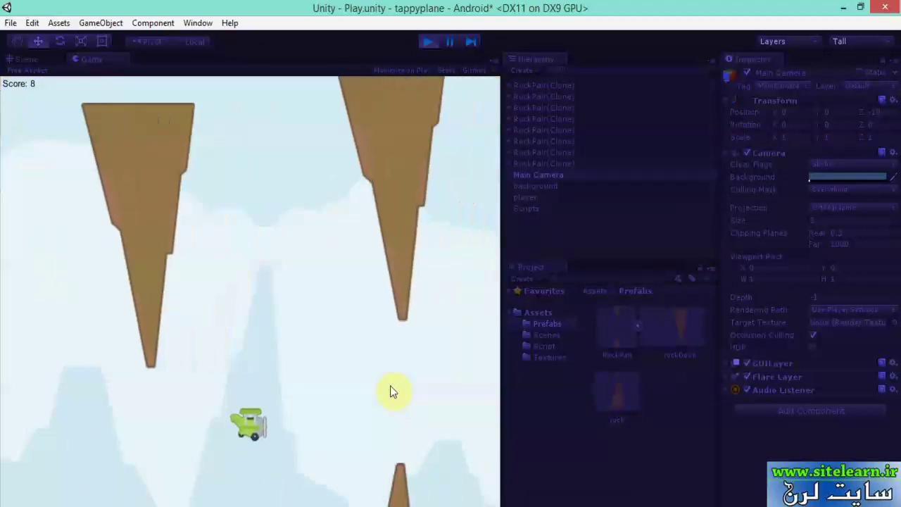
click(392, 390)
click(392, 390)
click(412, 368)
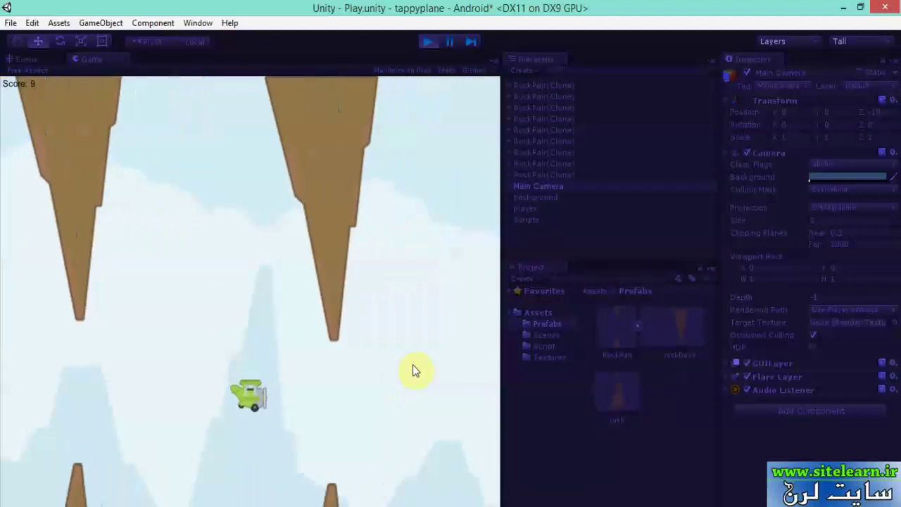
click(412, 368)
click(414, 356)
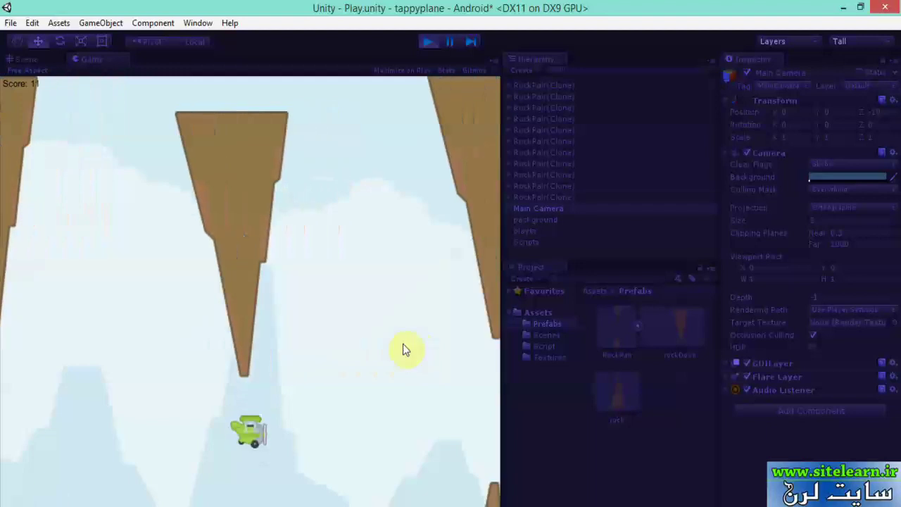
click(402, 347)
click(345, 406)
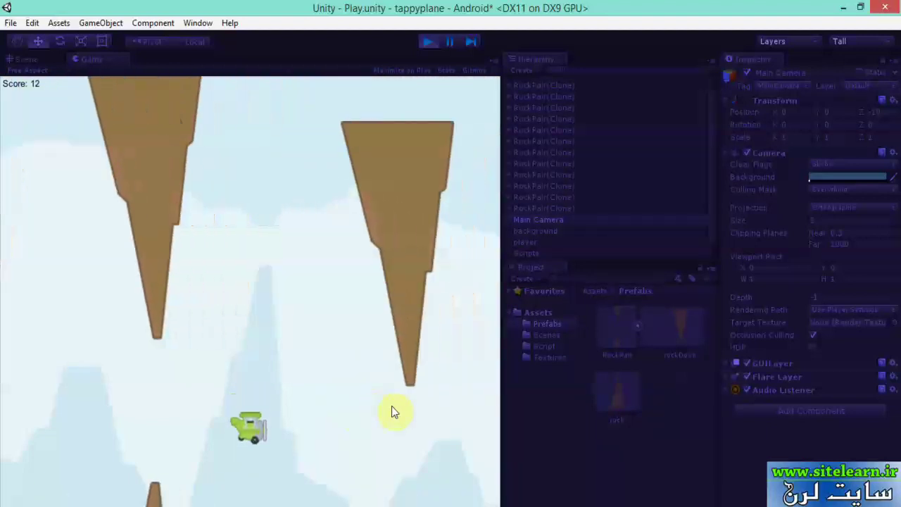
click(394, 406)
click(263, 407)
click(265, 408)
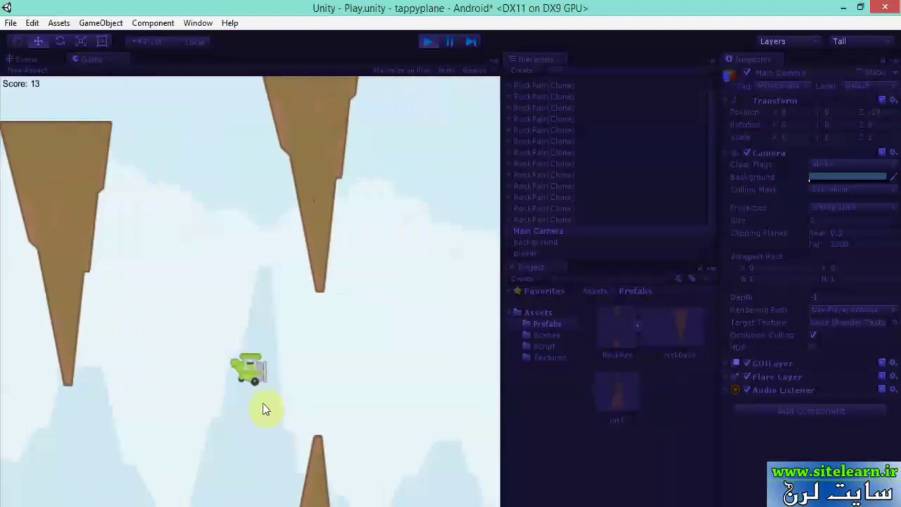
click(380, 390)
click(376, 384)
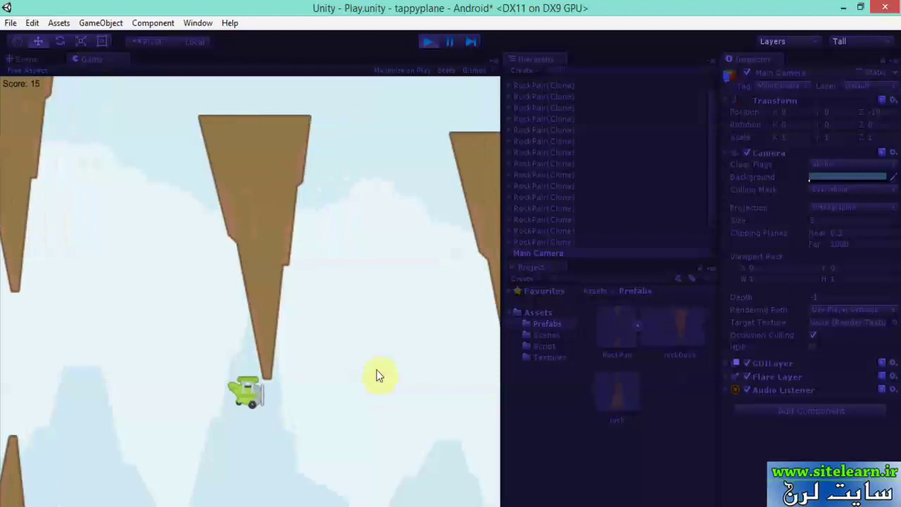
click(397, 192)
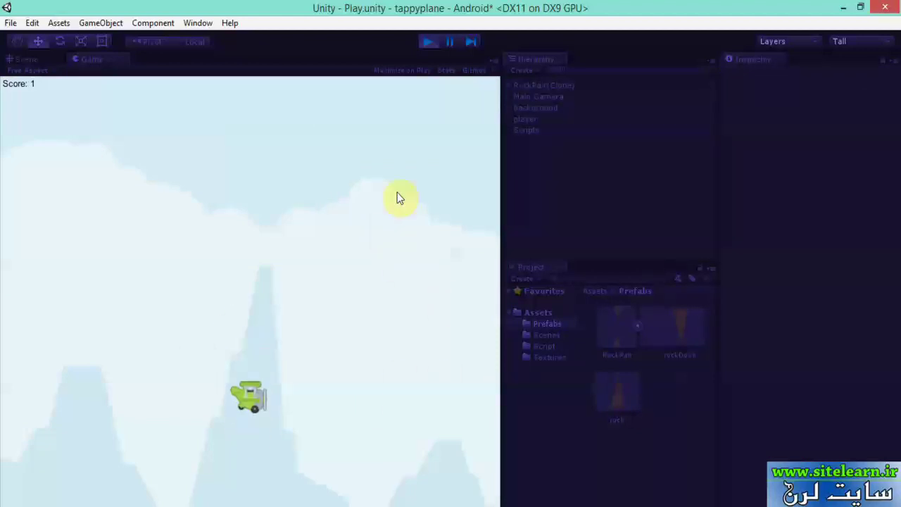
Stop the game, set the RockPair prefab's Obstacle Range to 2, and play again
click(430, 44)
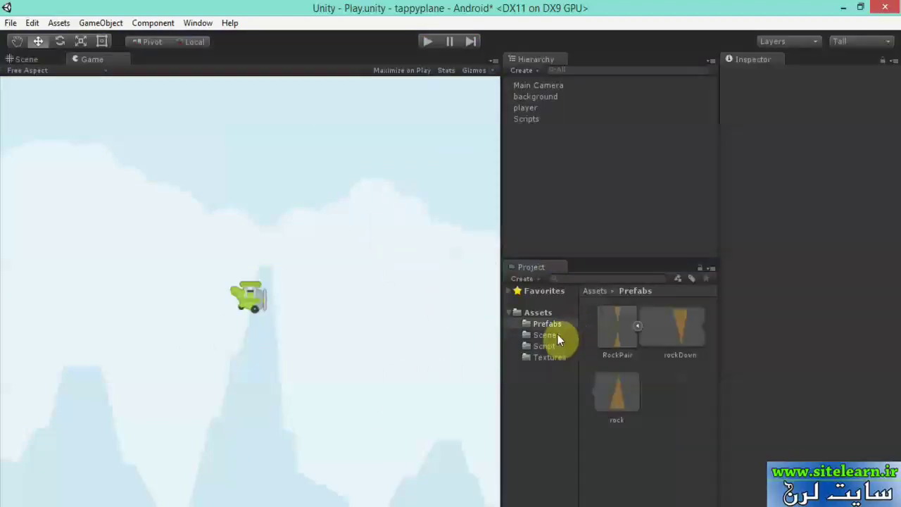
click(618, 331)
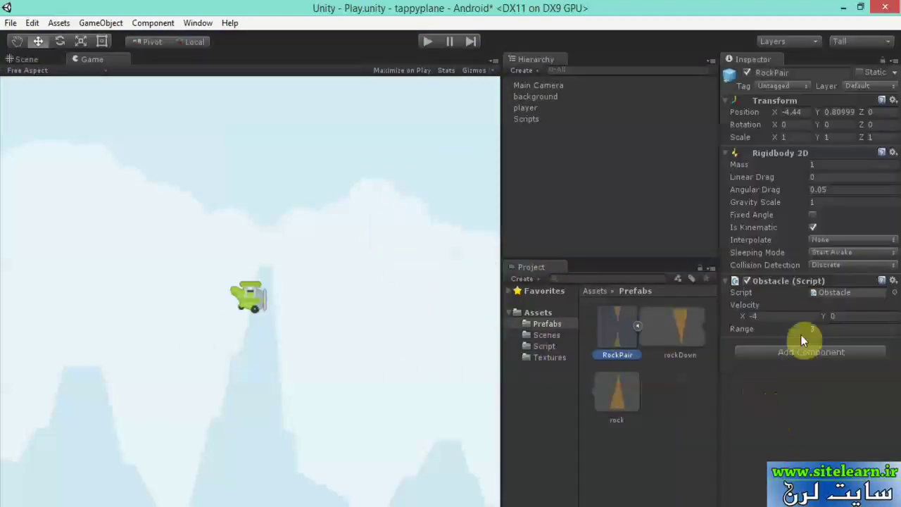
click(823, 329)
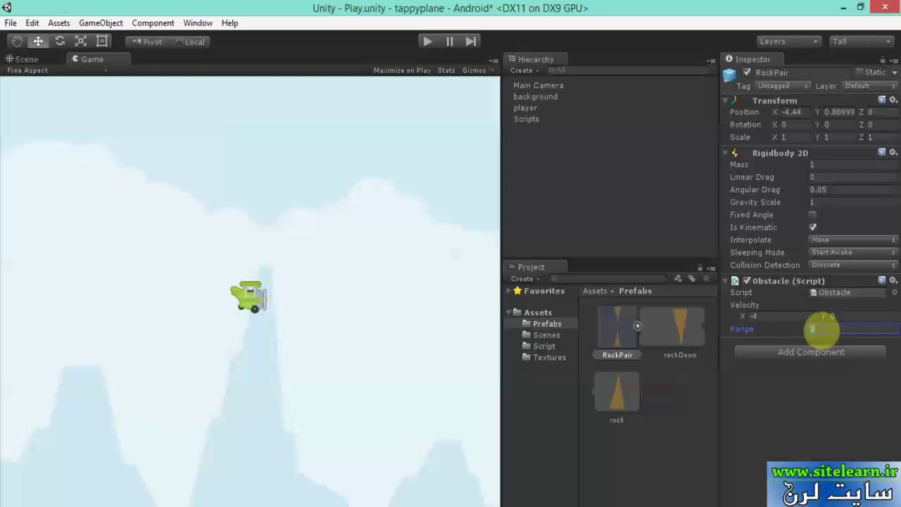
text(2)
click(806, 406)
click(421, 45)
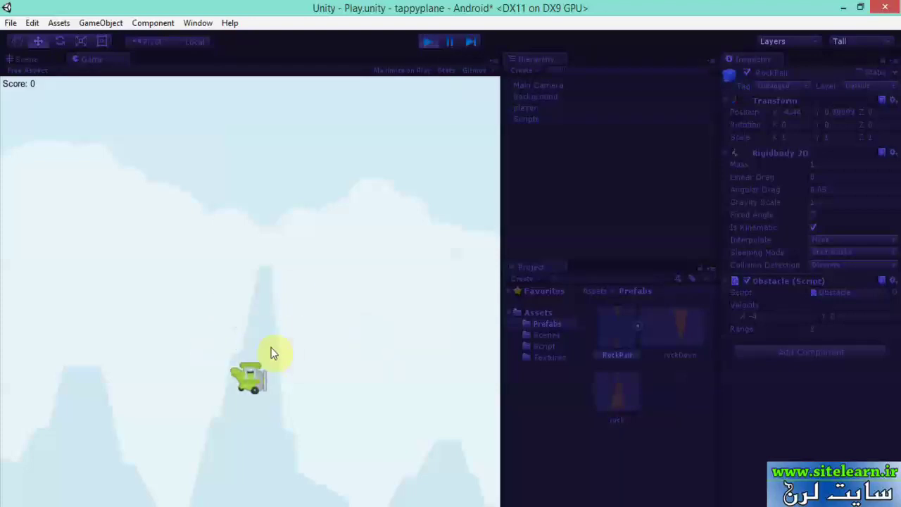
Fly the plane through the rock pairs to a score of 12 before it crashes
click(321, 408)
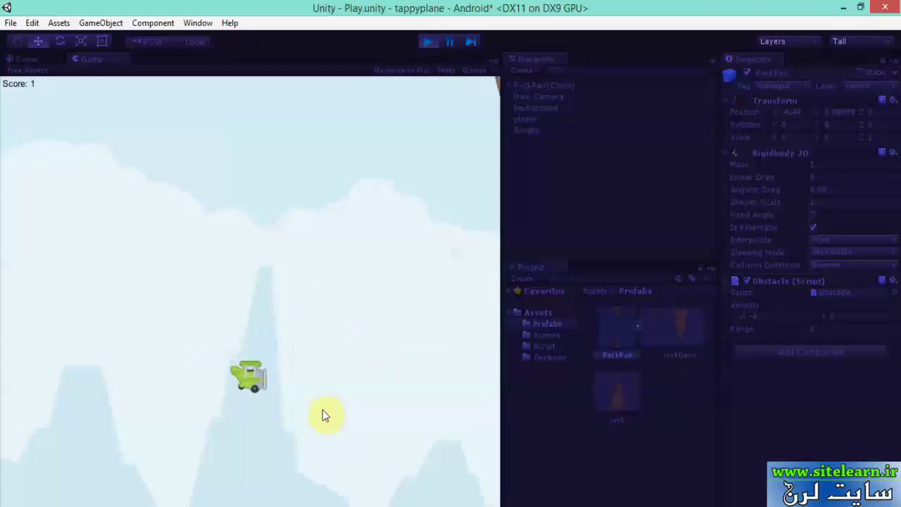
click(325, 409)
click(322, 394)
click(394, 341)
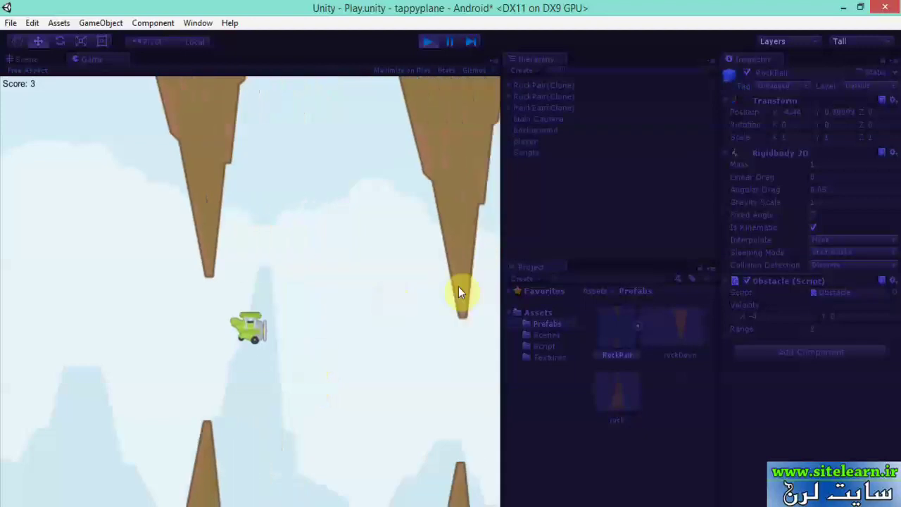
click(380, 342)
click(465, 268)
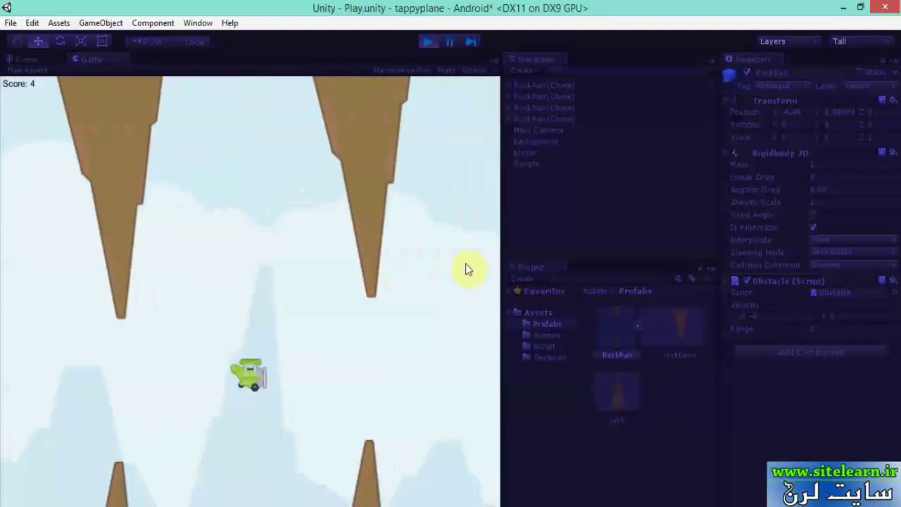
click(328, 279)
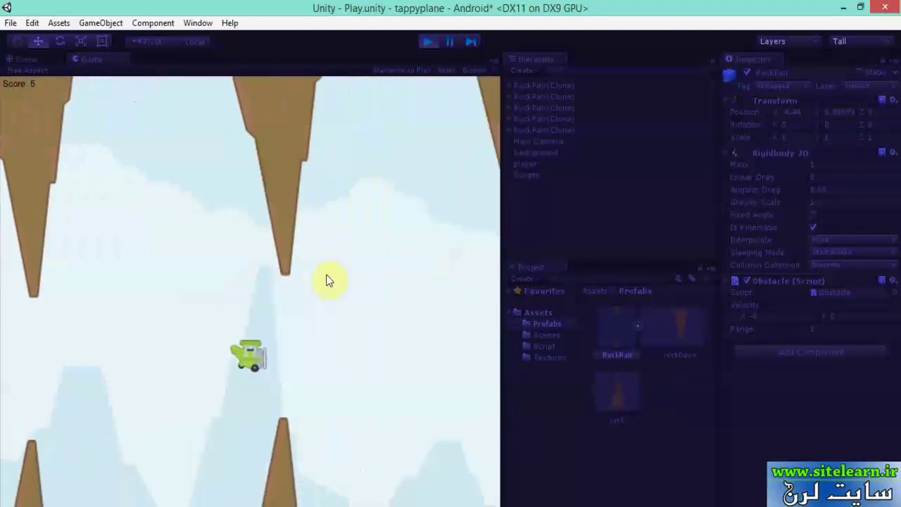
click(368, 302)
click(375, 304)
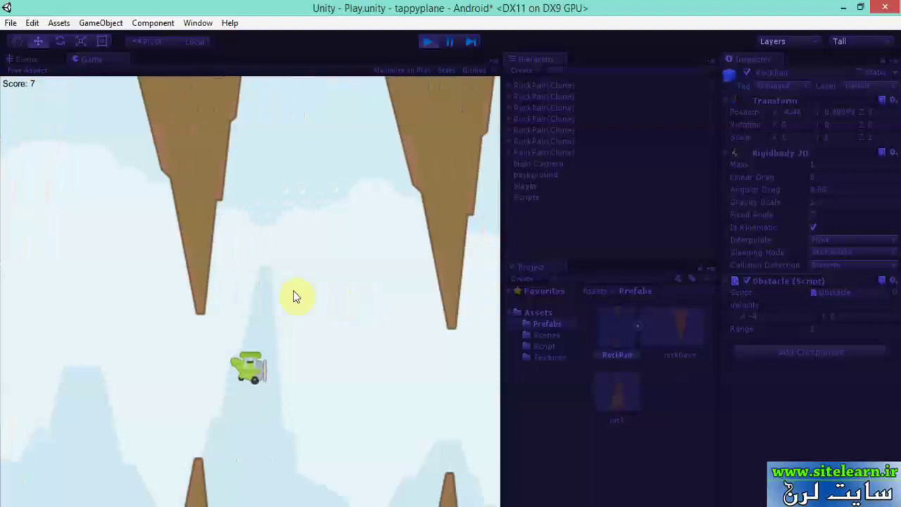
click(211, 282)
click(394, 376)
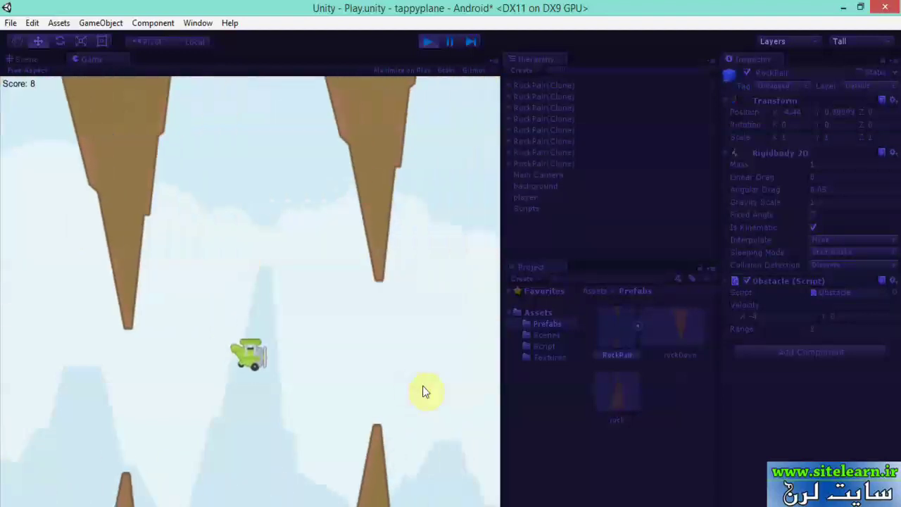
click(310, 365)
click(246, 404)
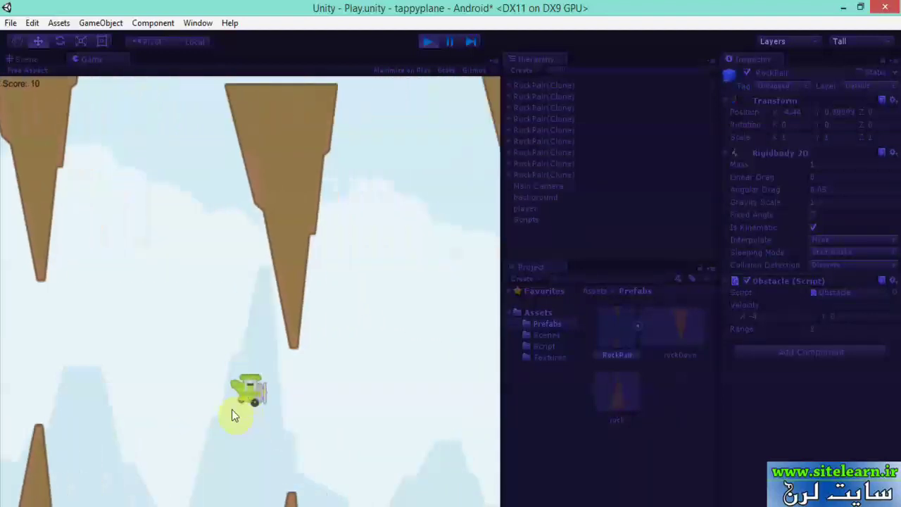
click(263, 432)
click(245, 419)
click(240, 407)
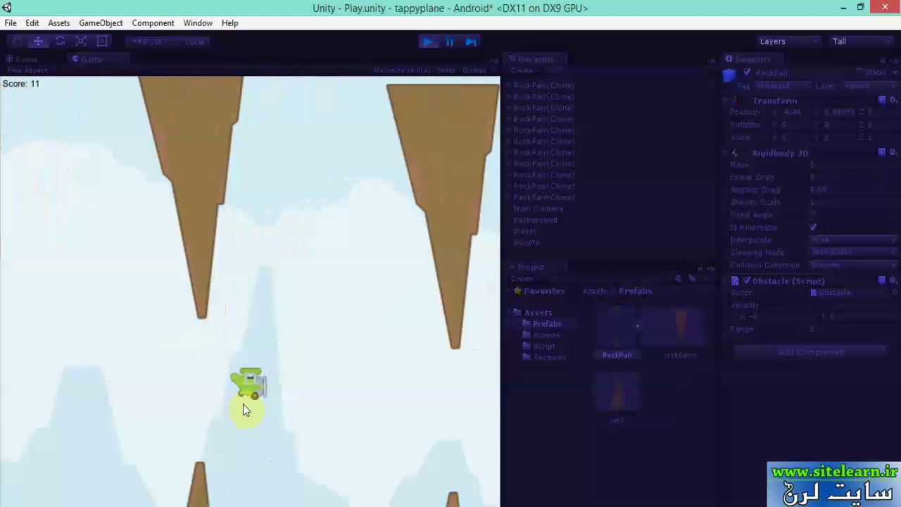
click(225, 430)
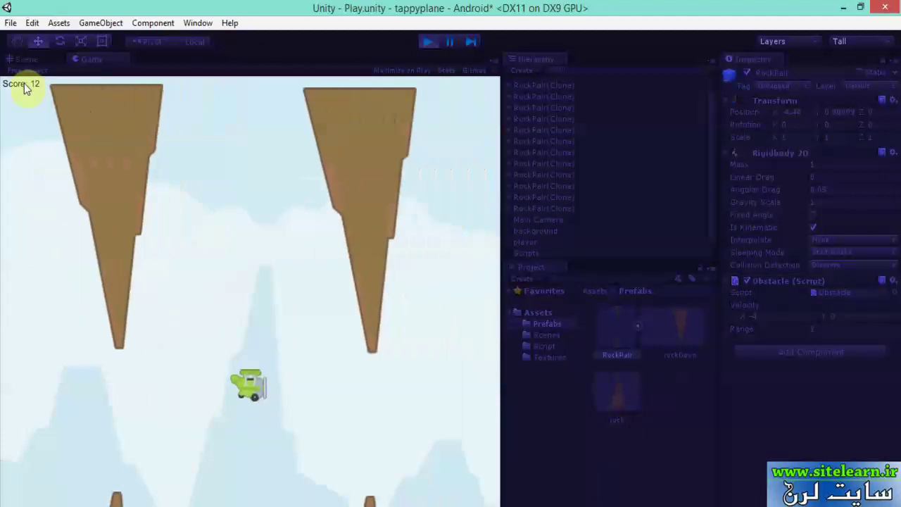
click(14, 95)
After the restart, fly another run through the rock gaps up to a score of 7
click(31, 101)
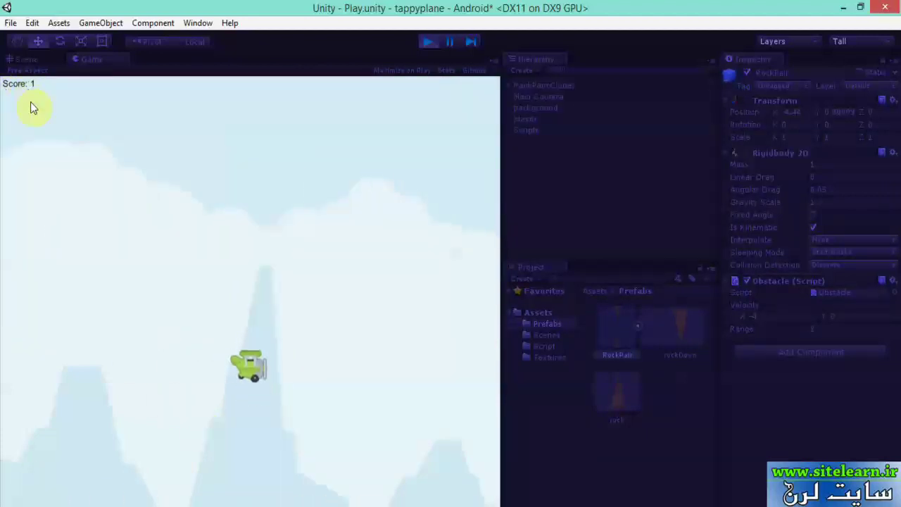
click(41, 143)
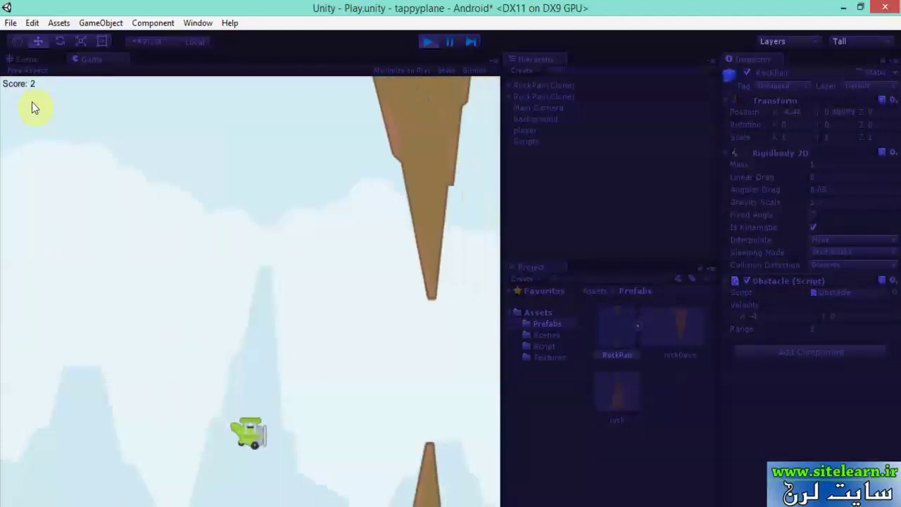
click(71, 305)
click(211, 366)
click(394, 372)
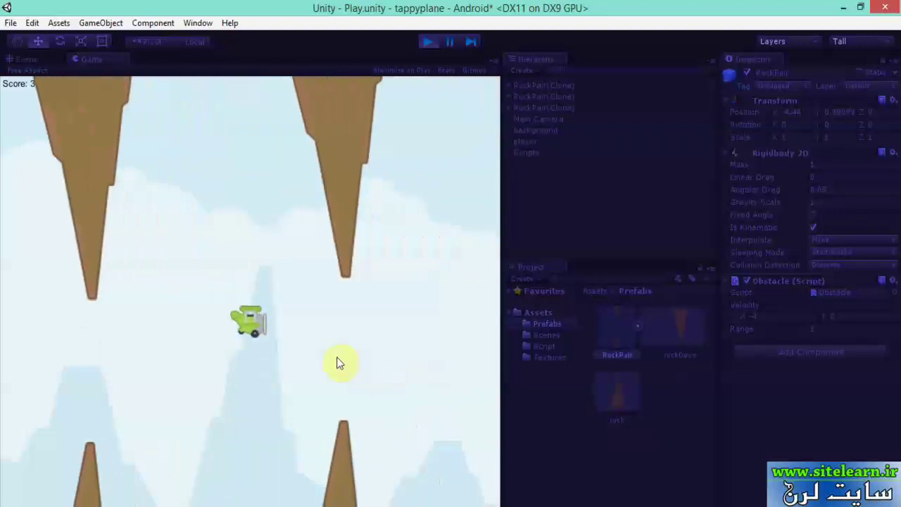
click(211, 365)
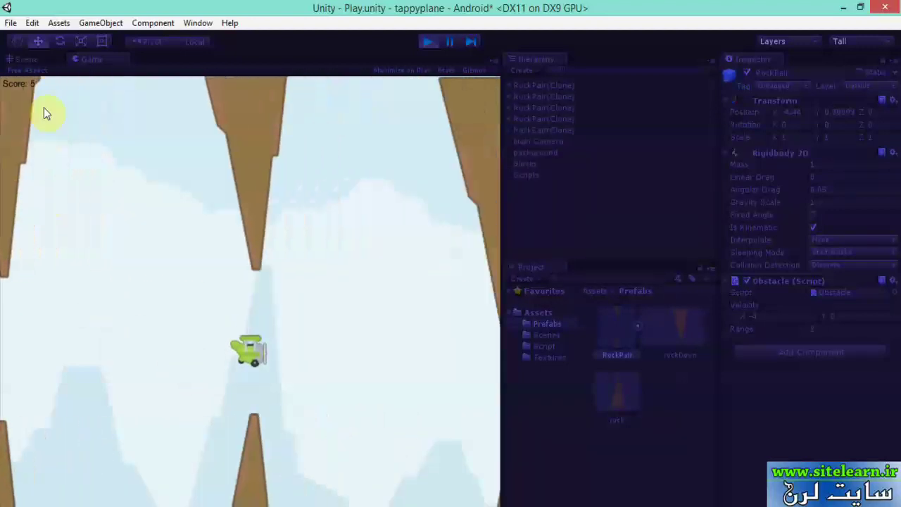
click(32, 119)
click(30, 120)
click(211, 405)
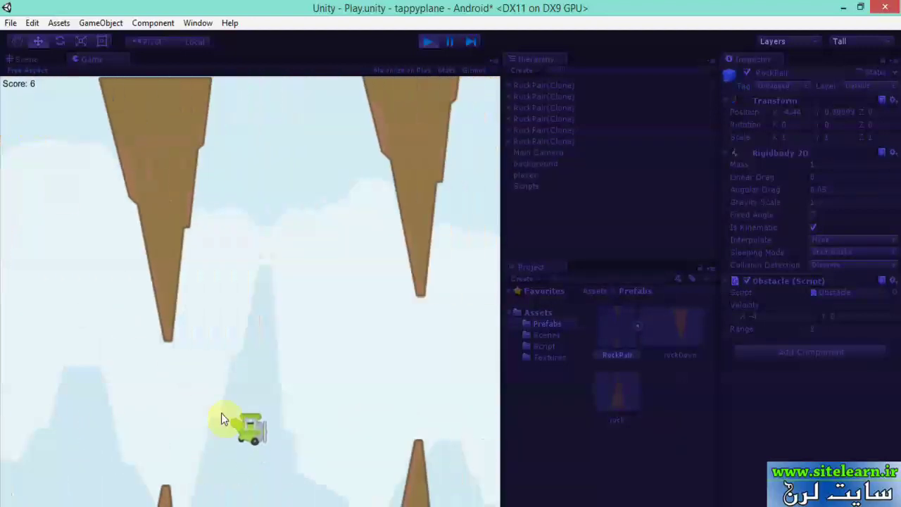
click(299, 422)
click(384, 370)
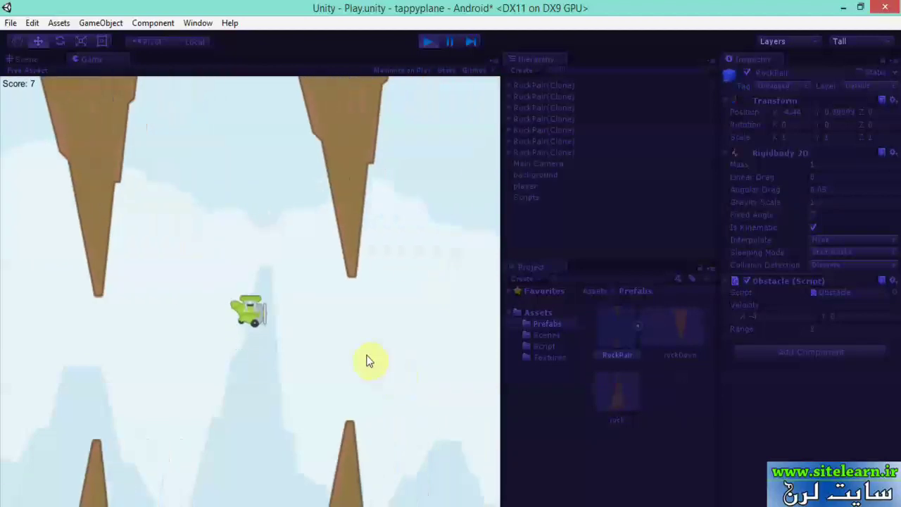
Stop the playtest, view the Script folder, return to Assets, then switch to Firefox
click(426, 43)
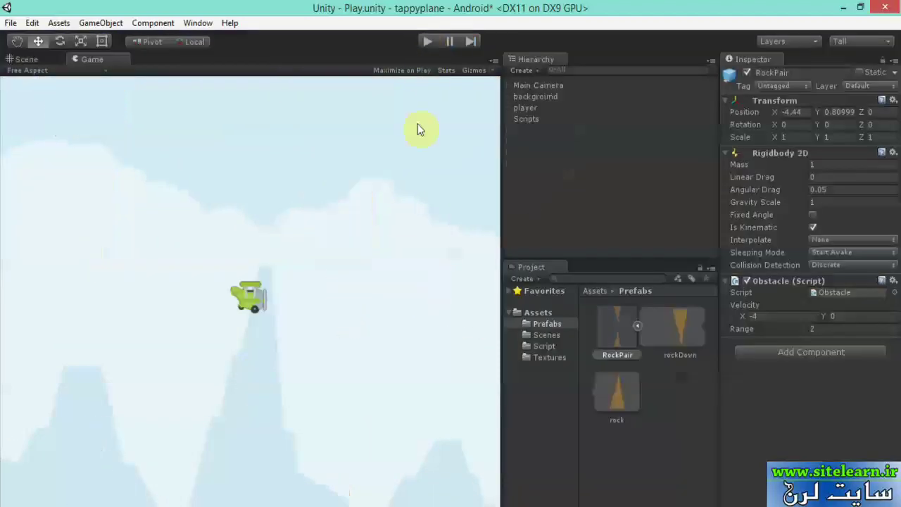
click(539, 344)
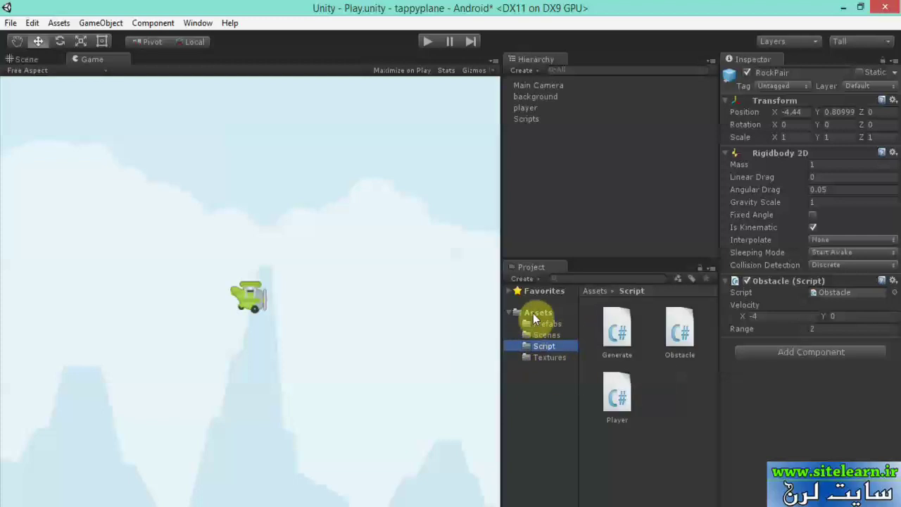
click(533, 313)
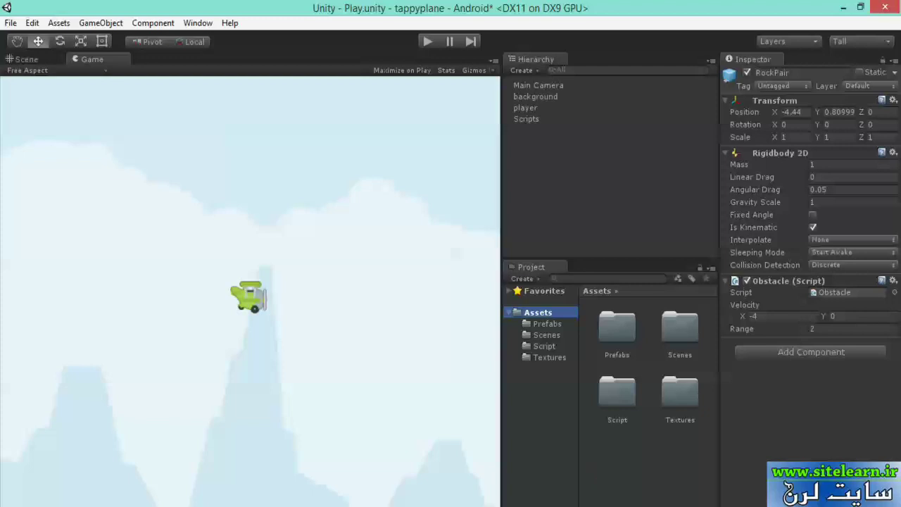
mouse_move(322, 496)
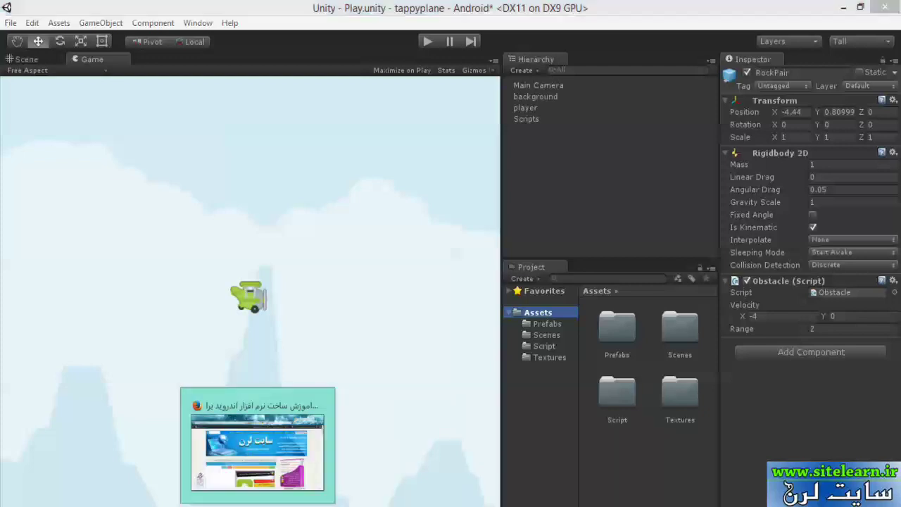
click(315, 479)
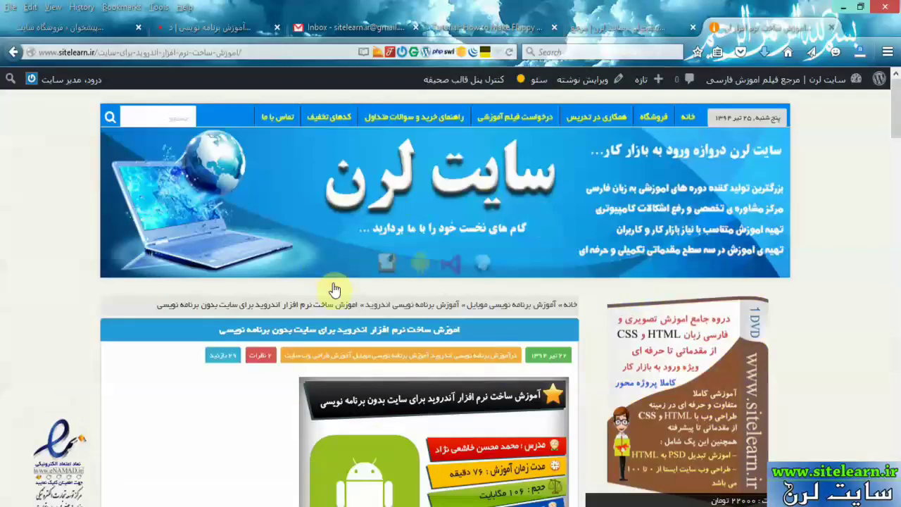
Scroll the sitelearn Android tutorial down to its 4000-toman download link and course categories
scroll(760, 232, down, 1)
scroll(767, 232, down, 5)
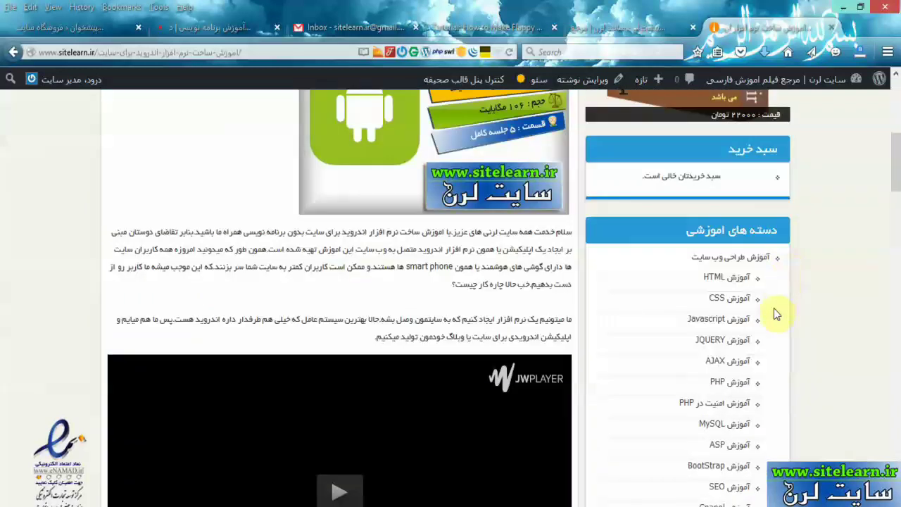
scroll(786, 310, down, 2)
scroll(786, 310, down, 3)
scroll(786, 311, down, 3)
scroll(786, 310, down, 3)
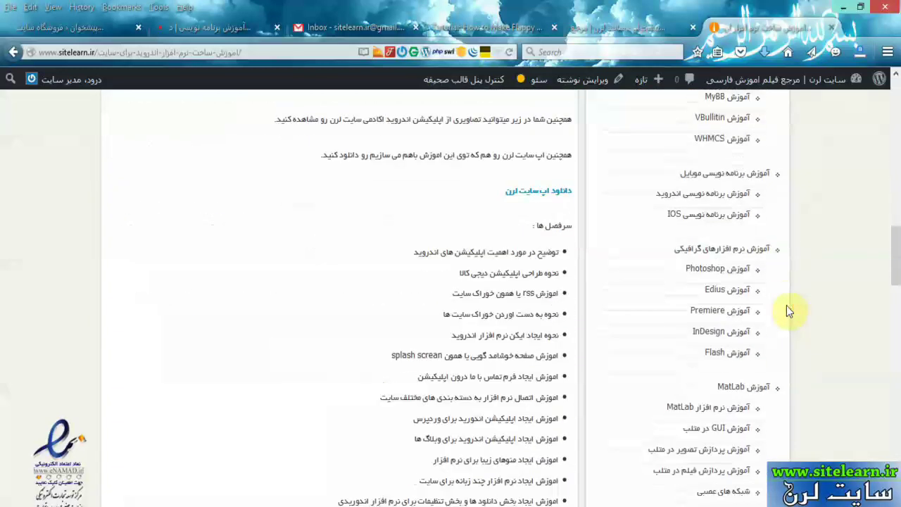
scroll(788, 310, down, 3)
scroll(790, 307, down, 2)
scroll(793, 306, down, 3)
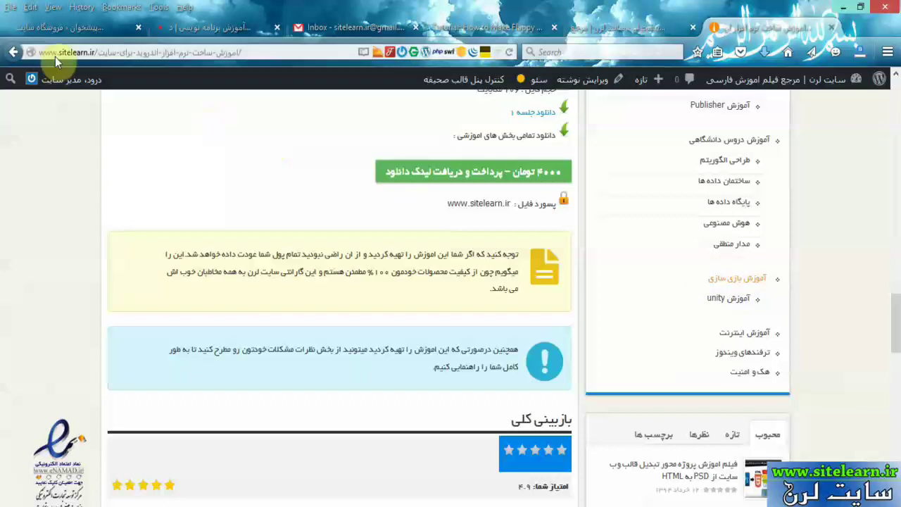
Open sitelearn's game development category and scroll through its posts
click(751, 283)
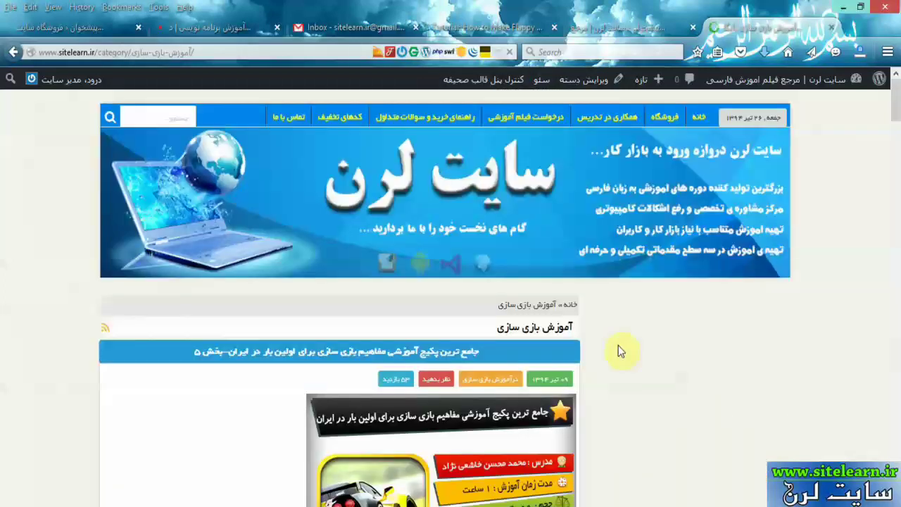
click(635, 344)
scroll(640, 338, down, 2)
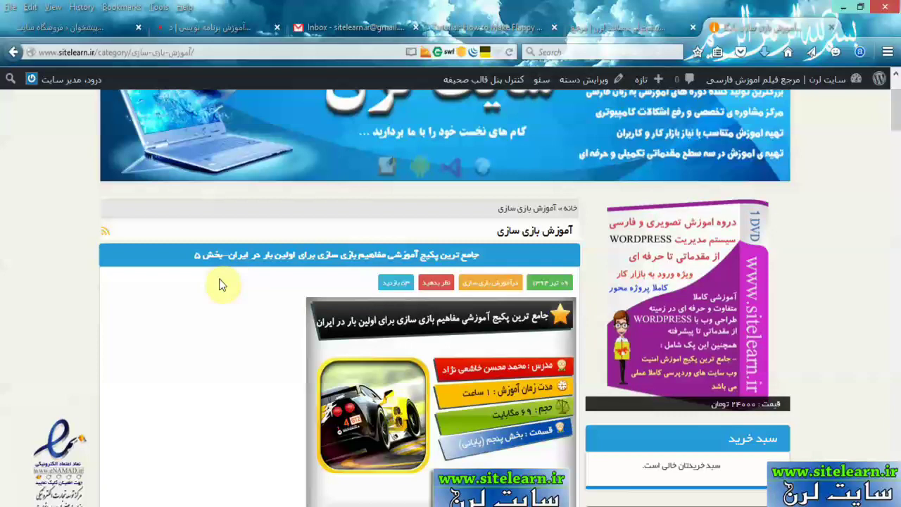
scroll(220, 284, down, 2)
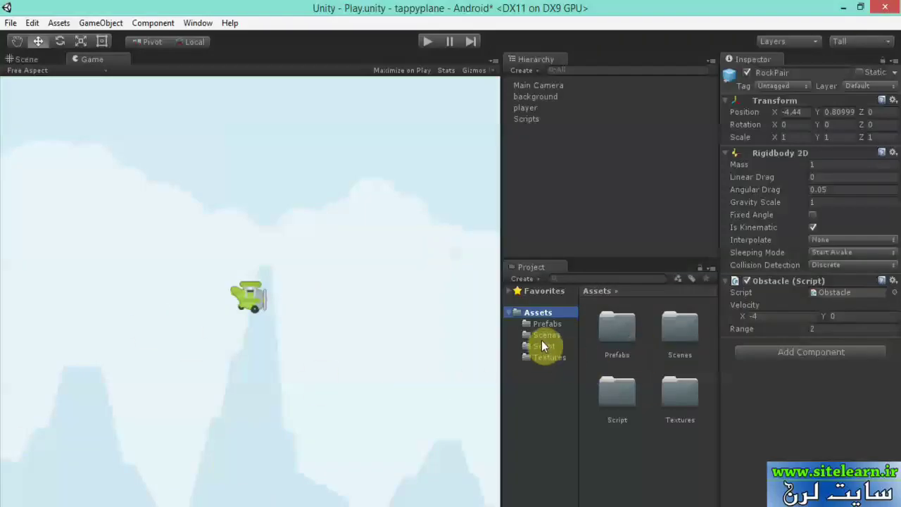
List the Generate, Obstacle and Player scripts in the Script folder, then minimize Unity
click(542, 345)
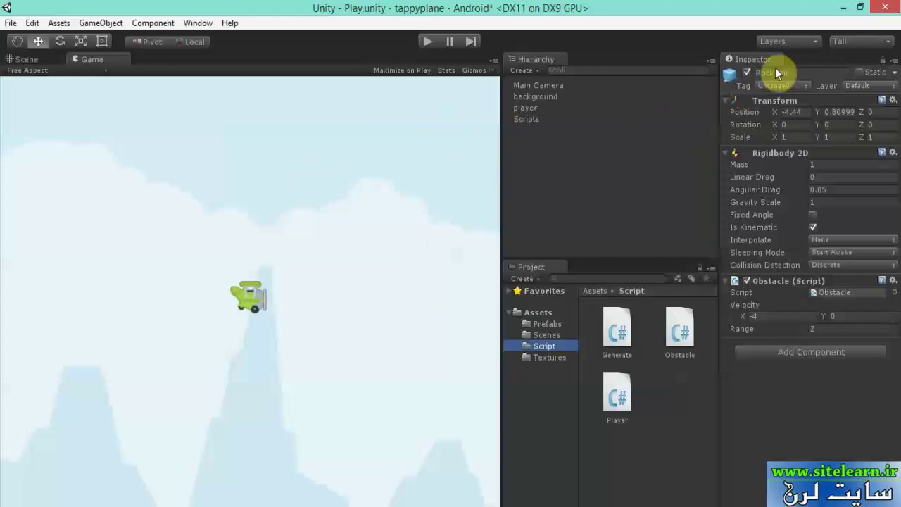
click(842, 9)
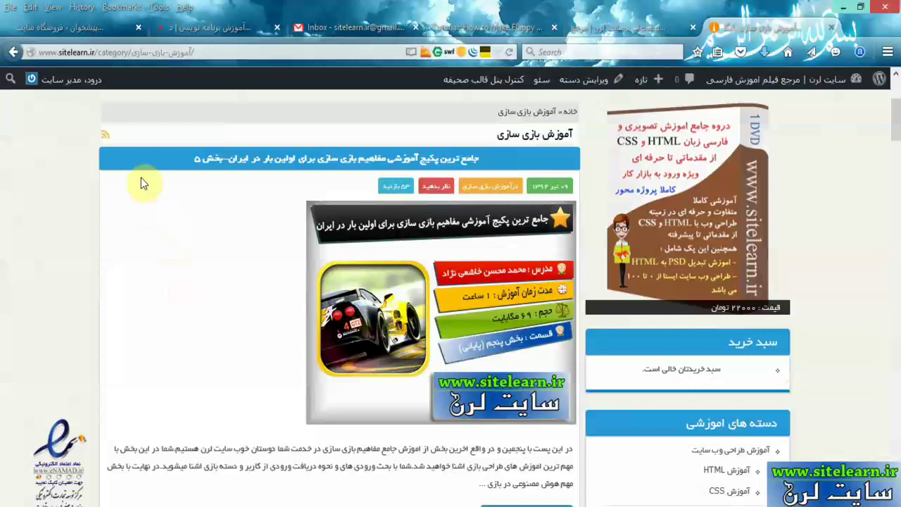
scroll(181, 256, down, 2)
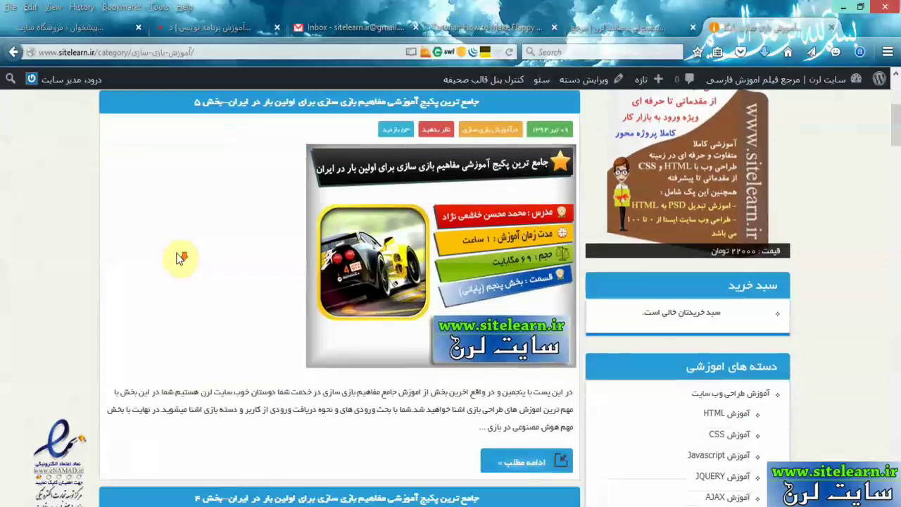
scroll(195, 275, up, 2)
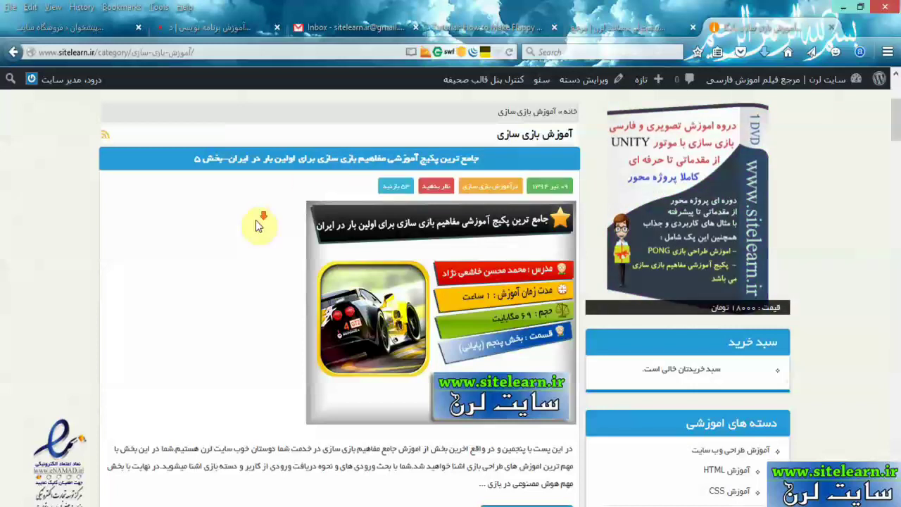
Scroll the game development posts down to the Unity Pong tutorials, including session 2
scroll(255, 220, down, 5)
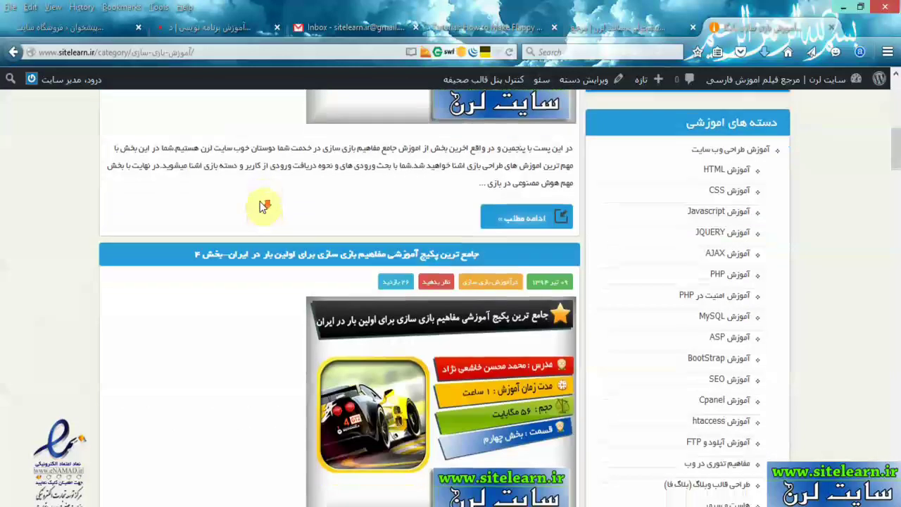
scroll(253, 207, down, 2)
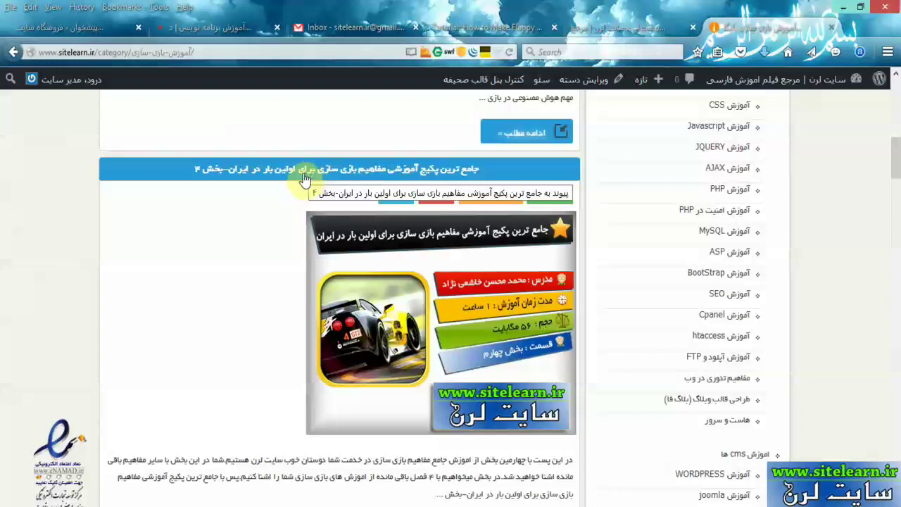
scroll(292, 211, down, 8)
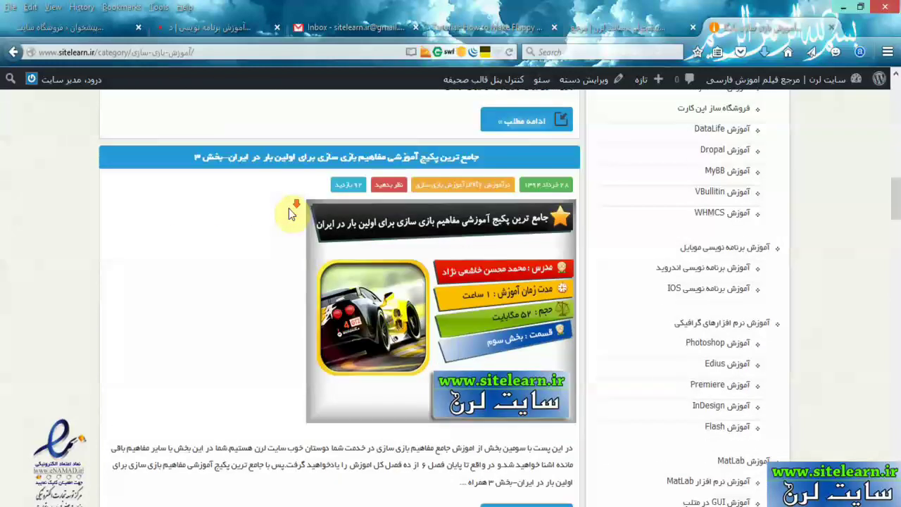
scroll(289, 211, down, 6)
scroll(267, 279, down, 8)
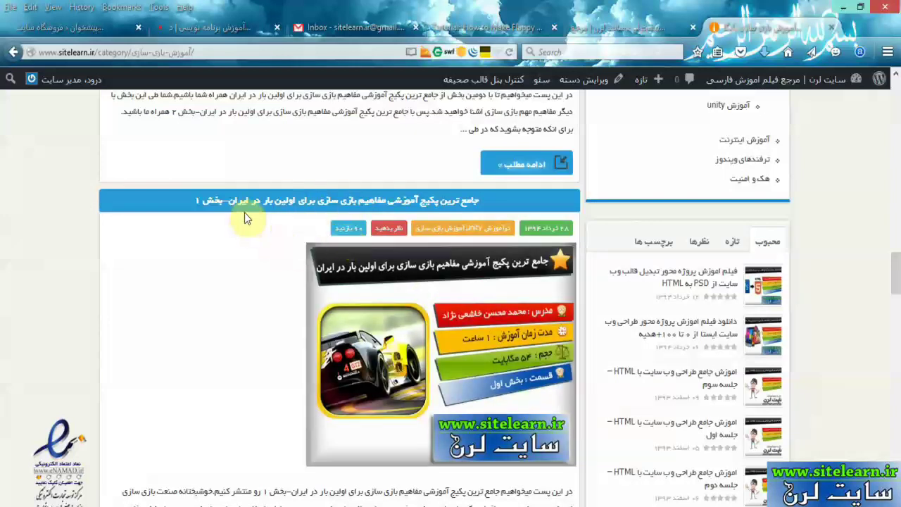
click(337, 225)
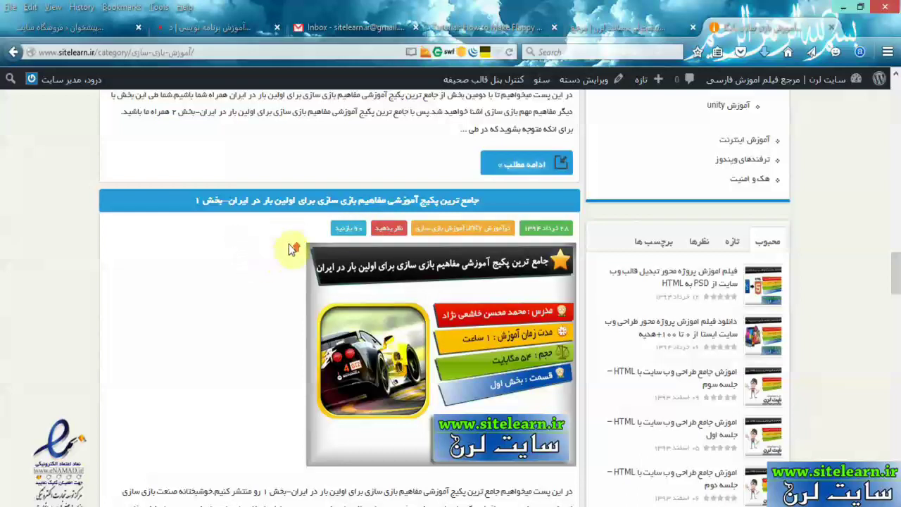
scroll(288, 244, up, 5)
scroll(292, 250, down, 10)
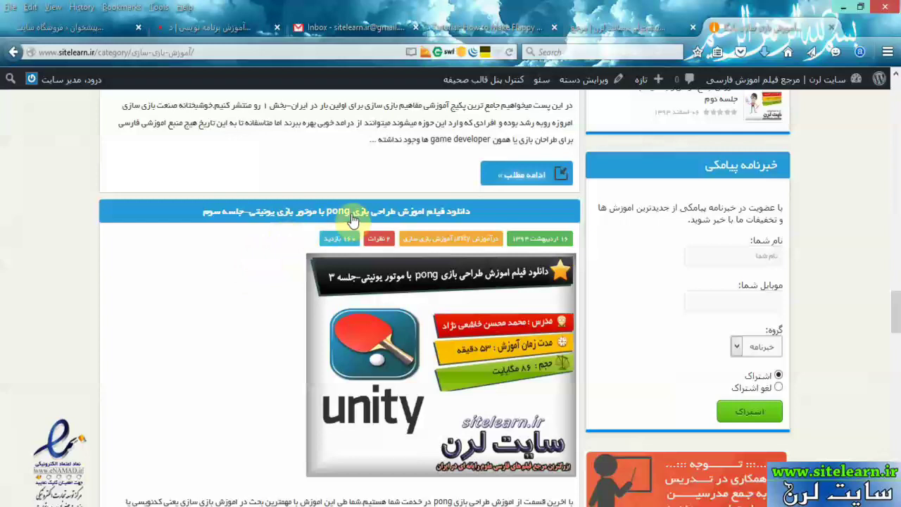
scroll(240, 288, down, 5)
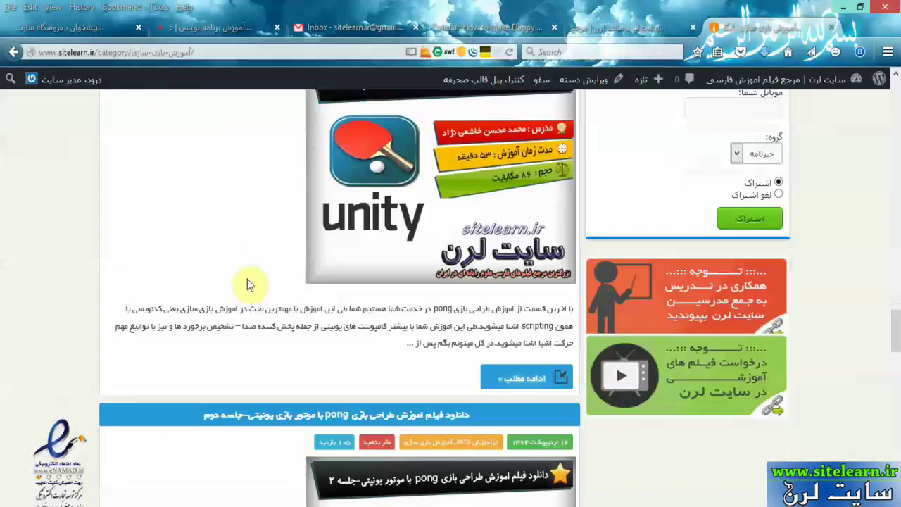
scroll(260, 344, down, 5)
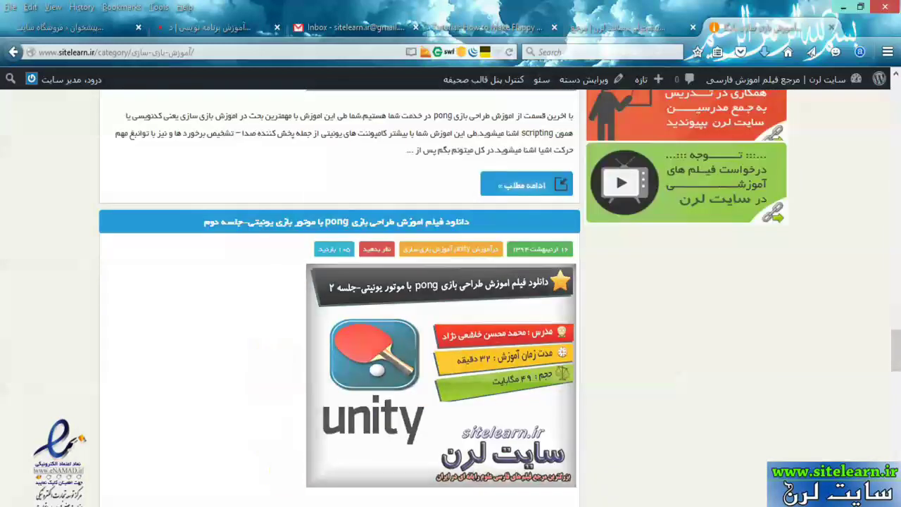